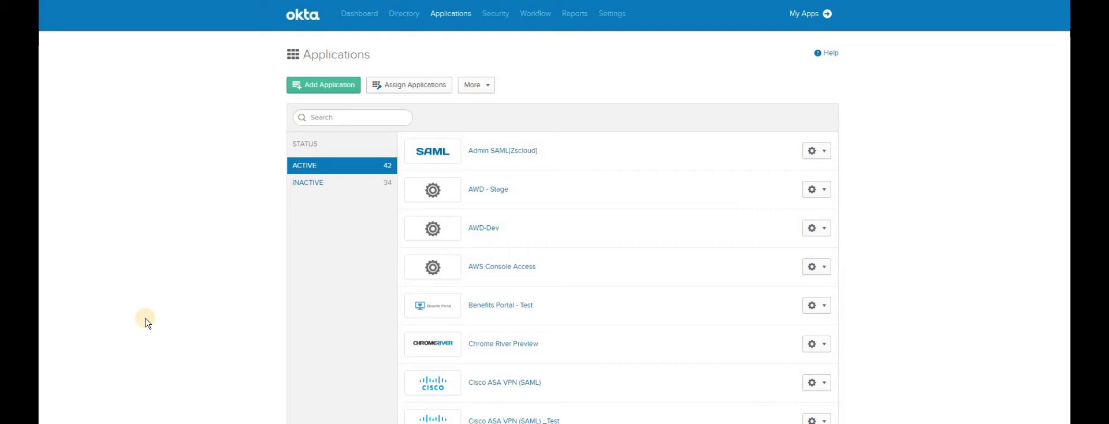
# - Find the Cisco ASA VPN (SAML) integration by searching for "cisco asa" and start adding it as a new application
pyautogui.click(321, 88)
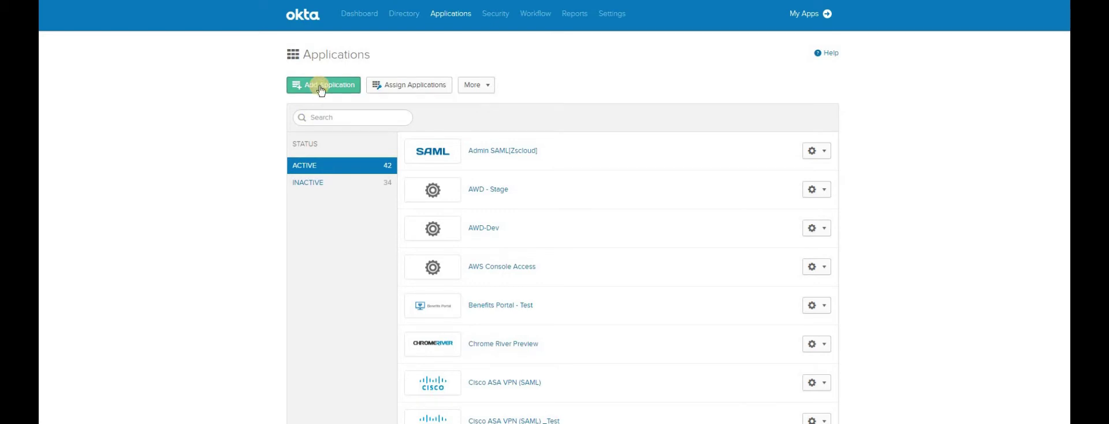
pyautogui.write('cisco asa')
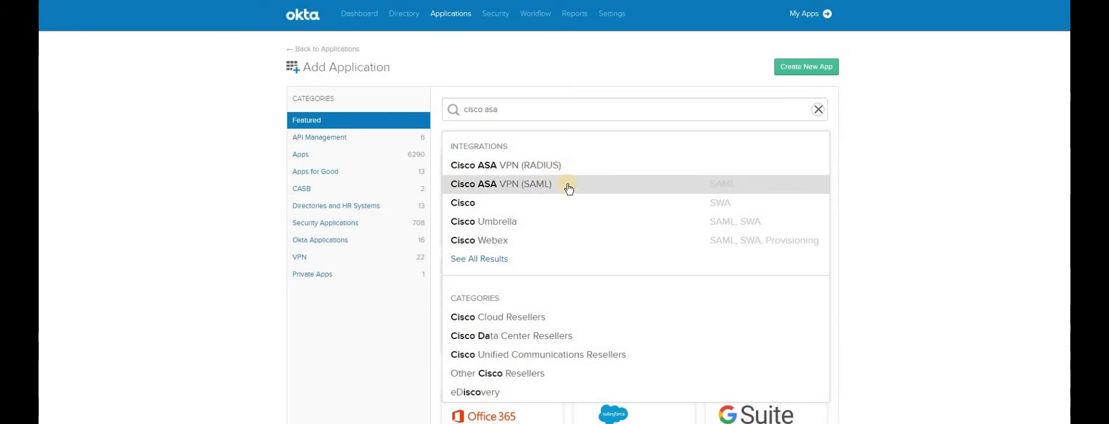
pyautogui.click(567, 185)
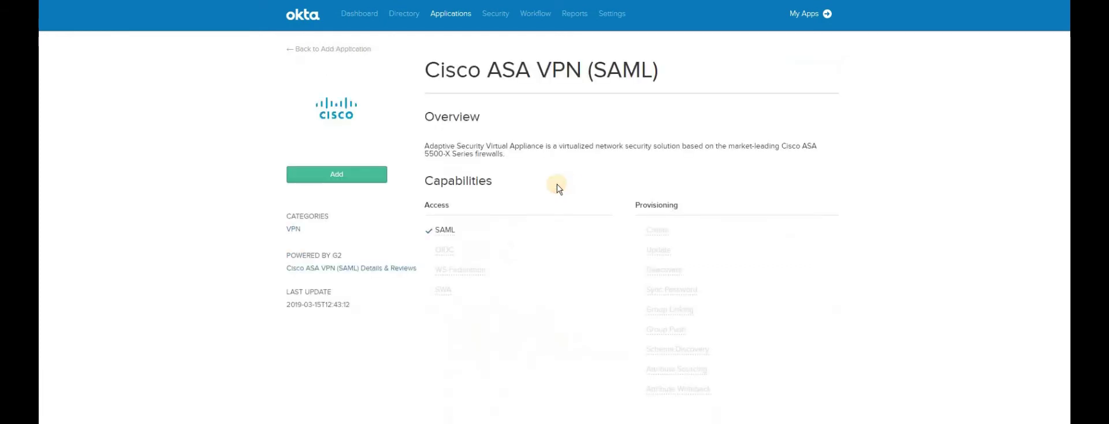
pyautogui.click(339, 174)
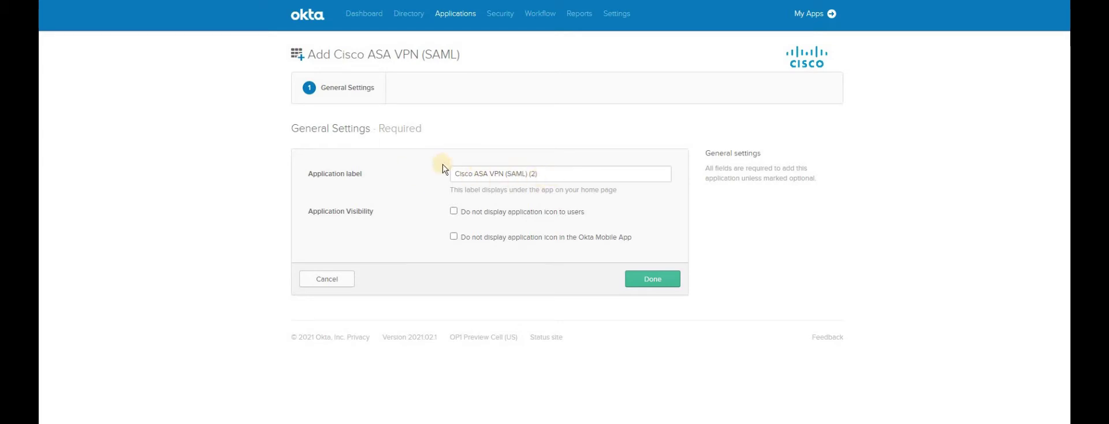
# - Create the application labelled "Cisco ASA VPN (SAML)_testing only" with its icon hidden from users, and open its sign-on settings
pyautogui.click(564, 175)
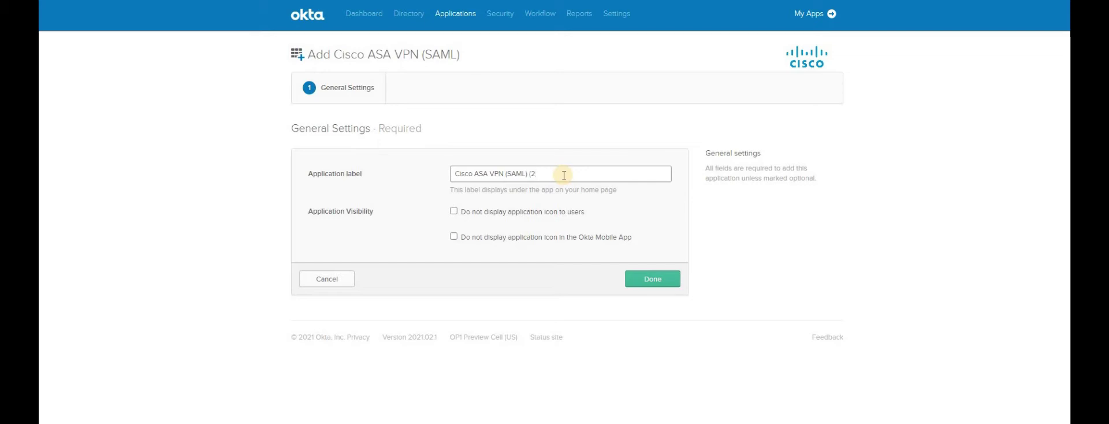
pyautogui.press('BackSpace')
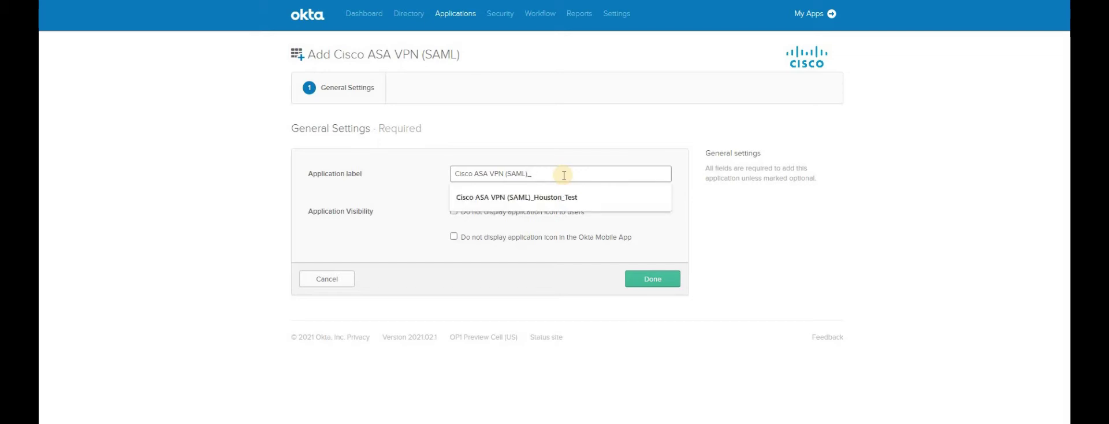
pyautogui.write('_testing only')
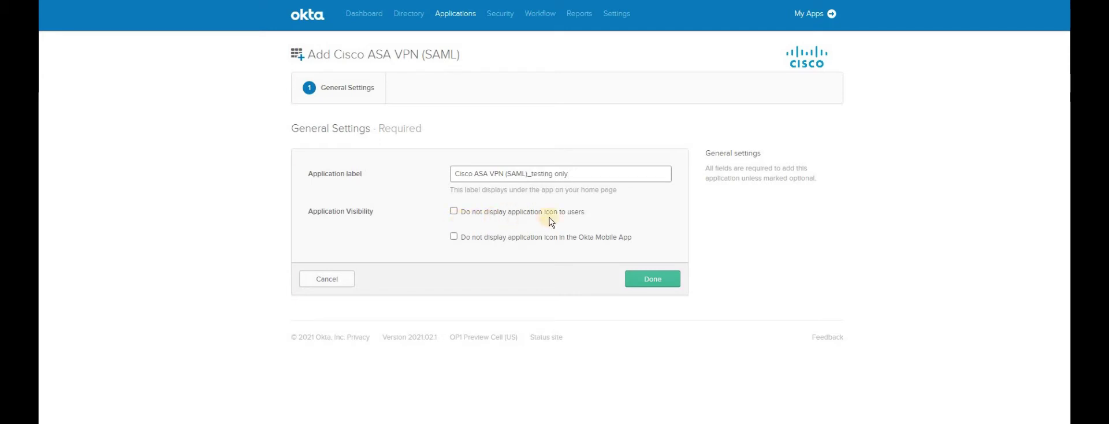
pyautogui.click(455, 212)
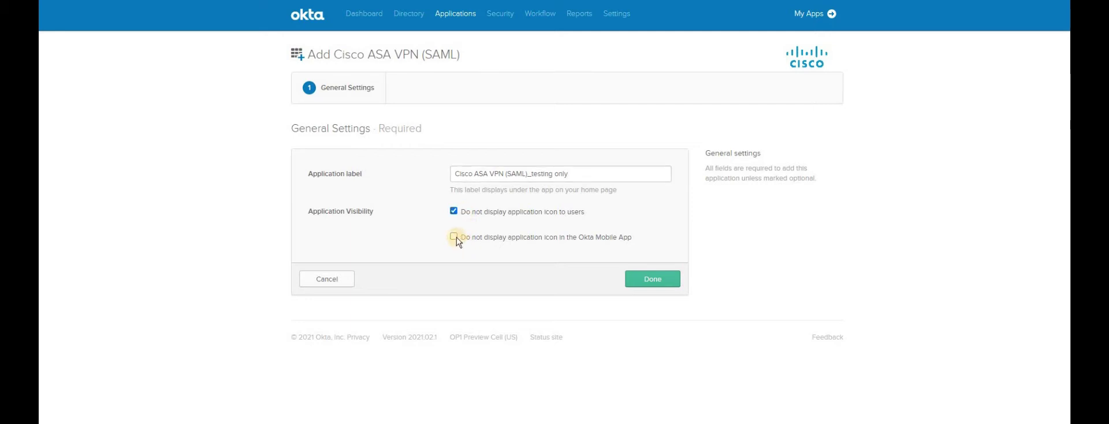
pyautogui.click(453, 237)
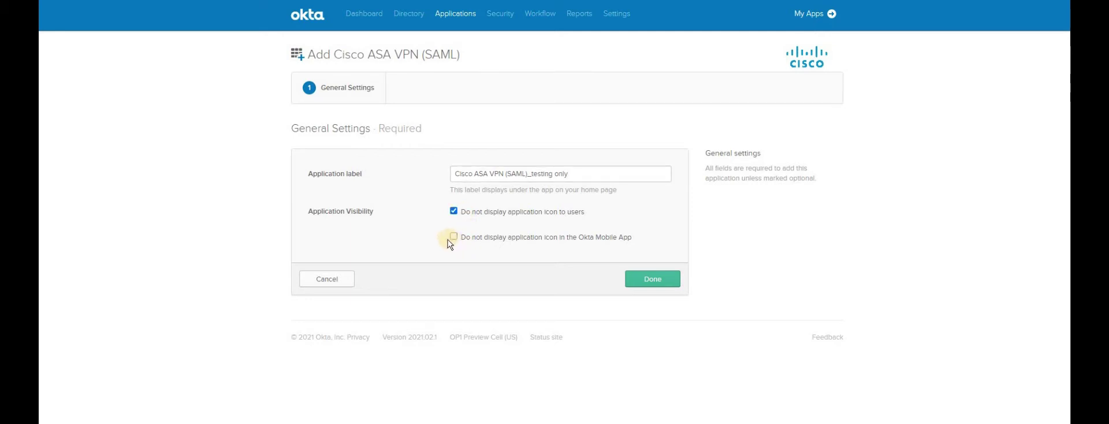
pyautogui.click(635, 280)
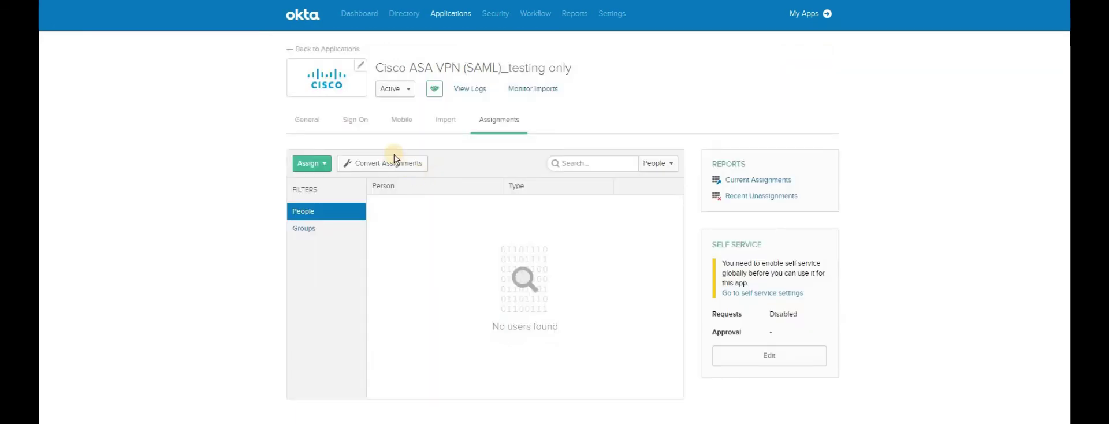
pyautogui.click(357, 120)
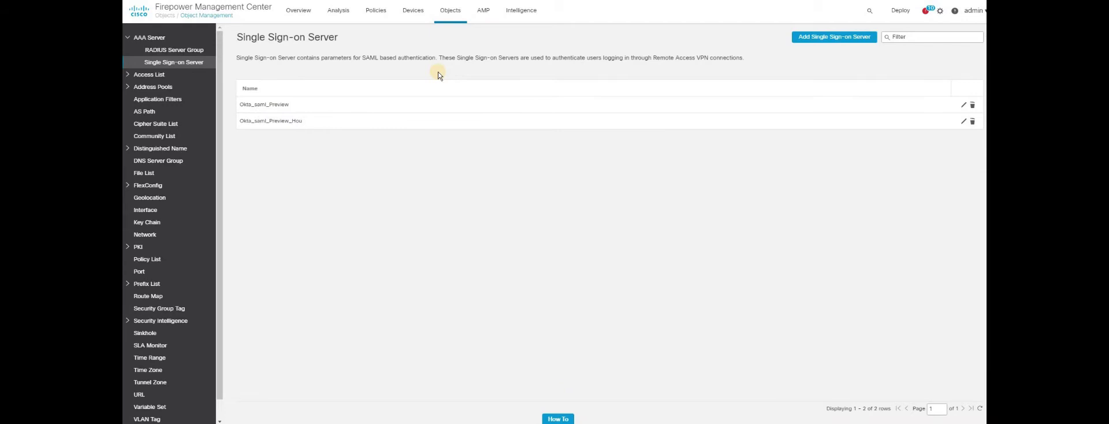
# - In Firepower Management Center, add a new device certificate to HOUFPRVPN001 using the "testing" certificate enrollment
pyautogui.click(410, 14)
pyautogui.click(482, 70)
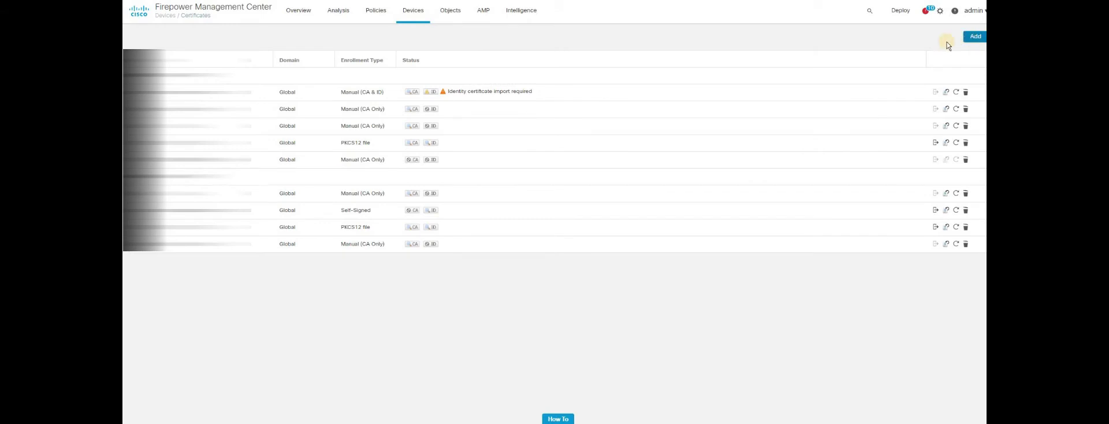
pyautogui.click(974, 36)
pyautogui.click(561, 206)
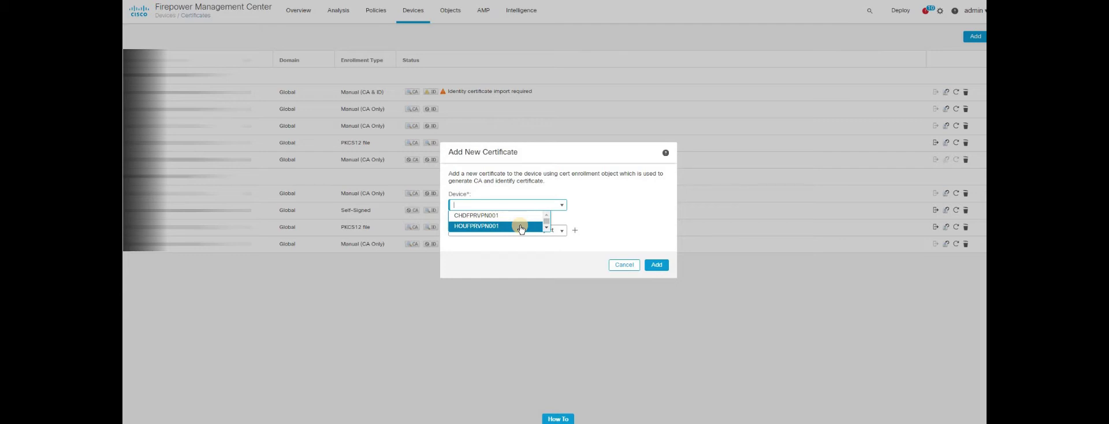
pyautogui.click(520, 227)
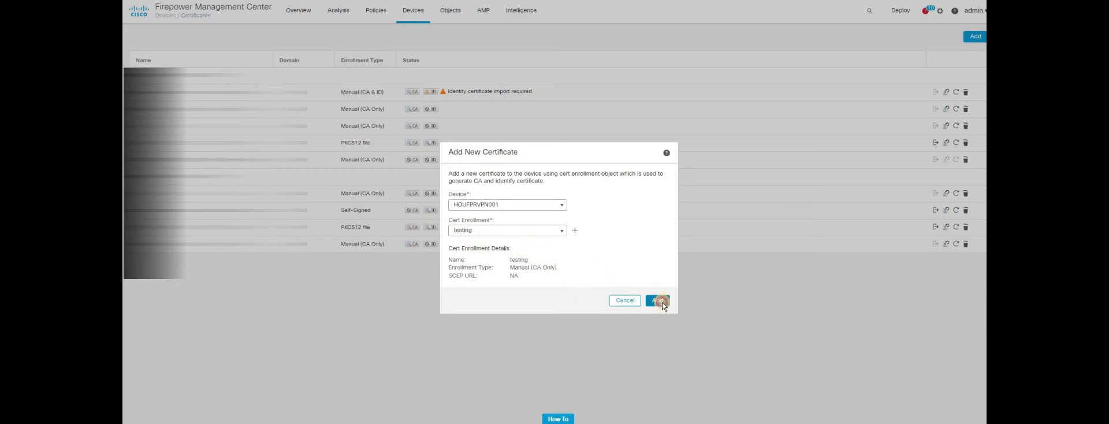
pyautogui.click(659, 300)
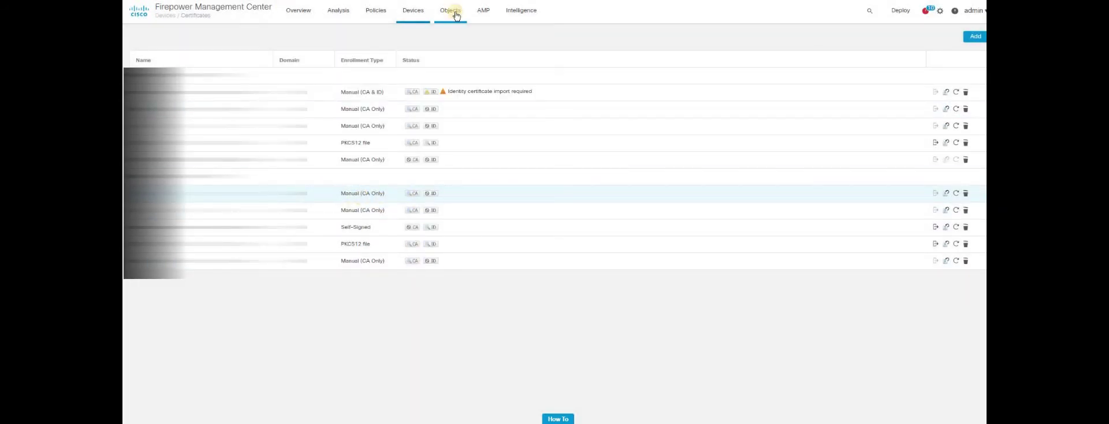
# - Start a new Single Sign-on Server object under the AAA Server objects and name it testing_saml
pyautogui.moveTo(456, 15)
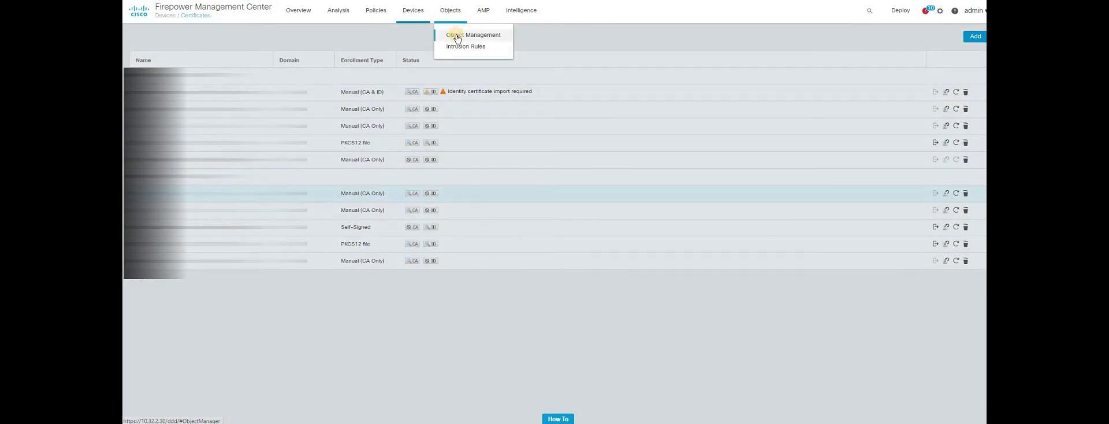
pyautogui.click(458, 36)
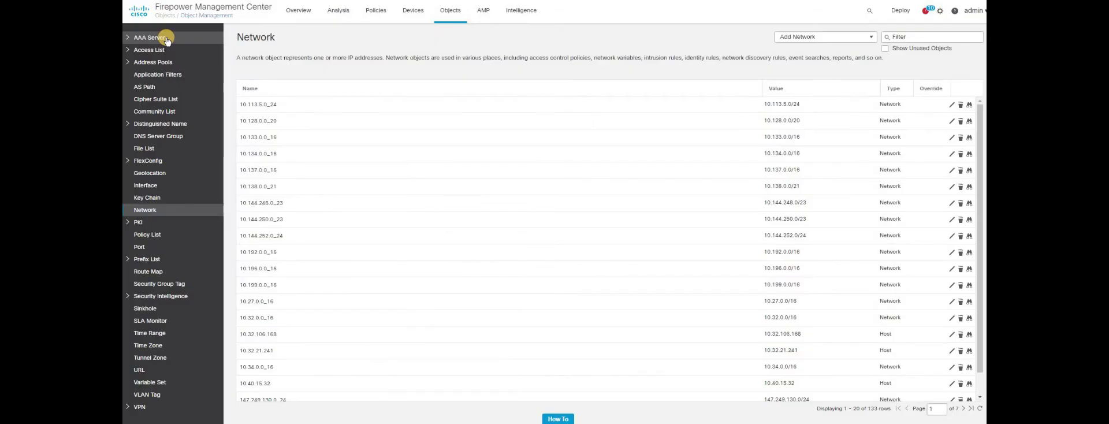
pyautogui.click(149, 37)
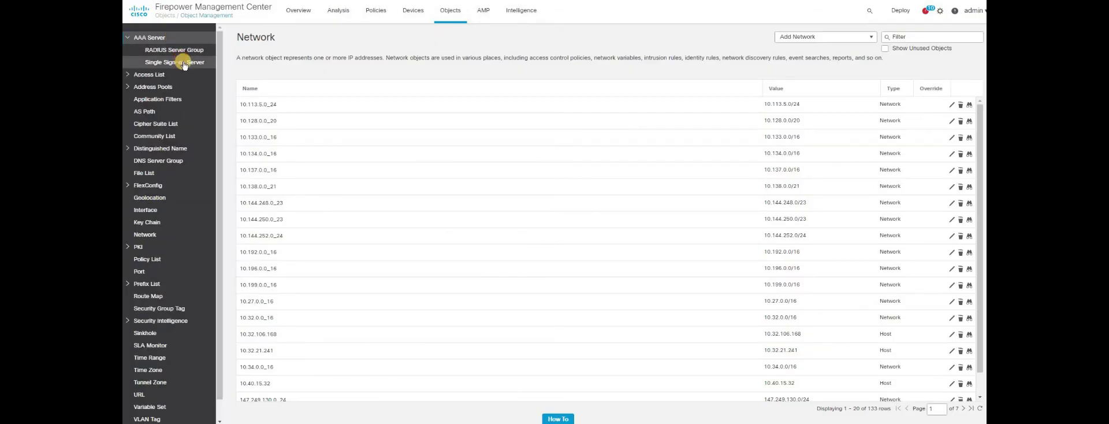
pyautogui.click(183, 63)
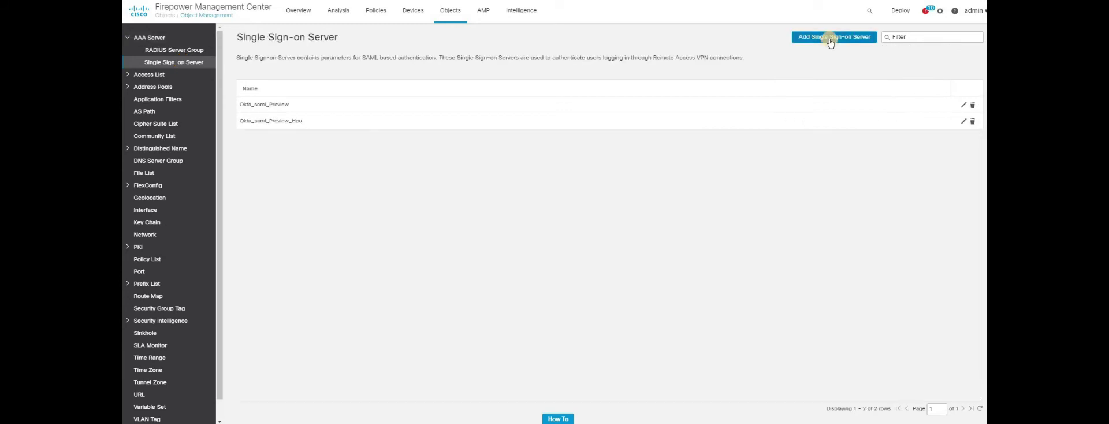
pyautogui.click(830, 38)
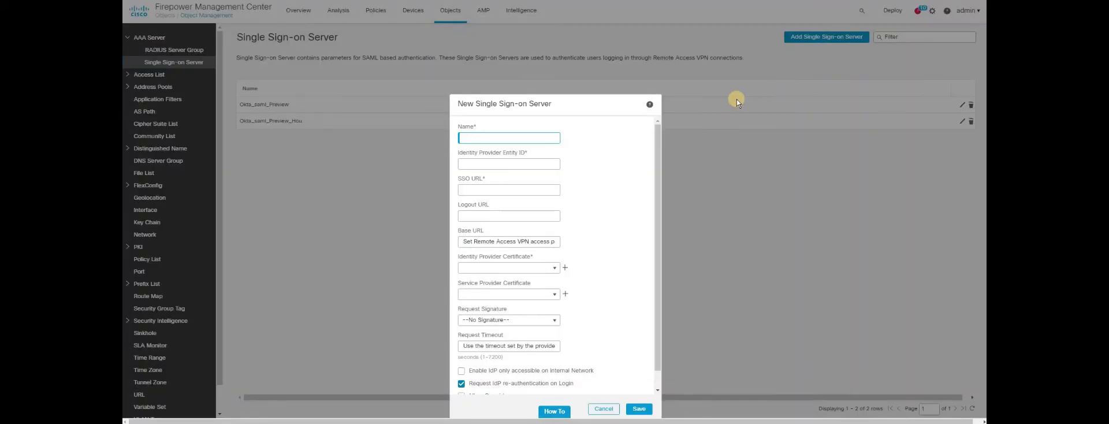
pyautogui.write('testing_saml')
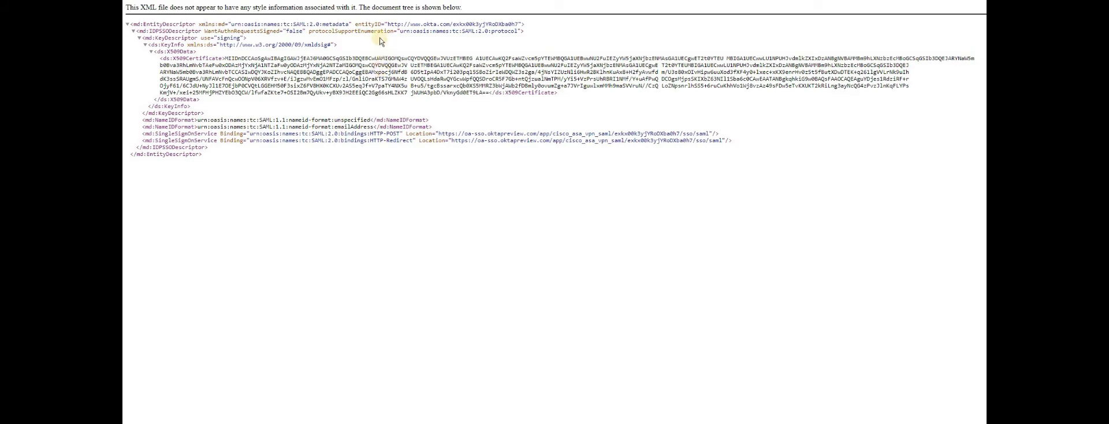
pyautogui.hotkey('ctrl', 'Tab')
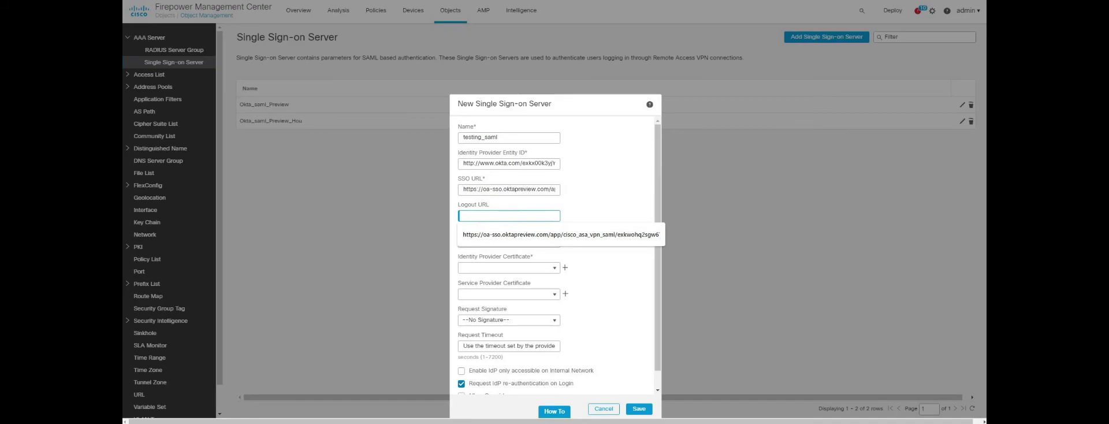
pyautogui.hotkey('alt', 'Tab')
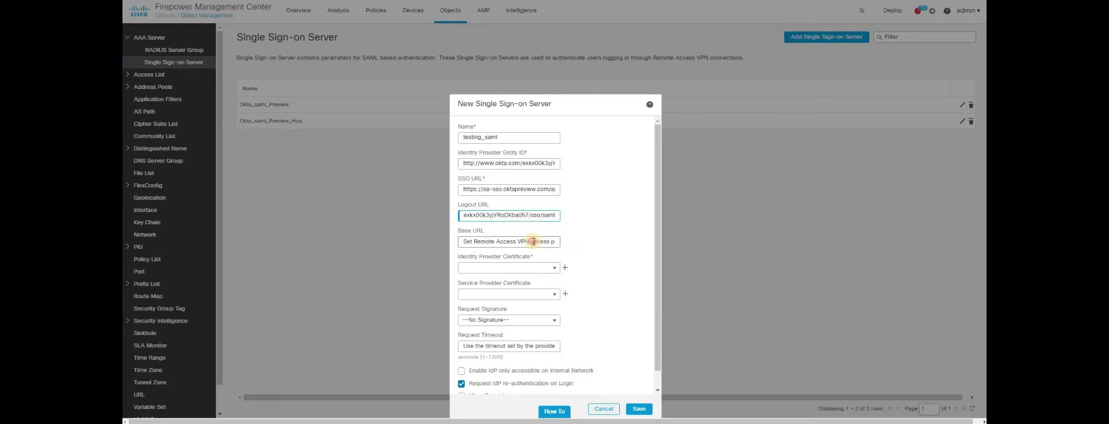
pyautogui.click(533, 241)
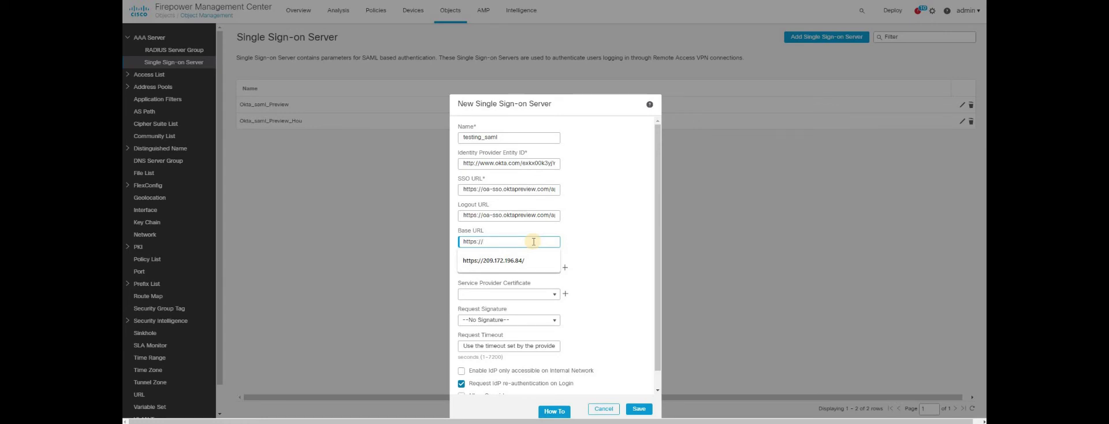
pyautogui.write('https://testing.cem')
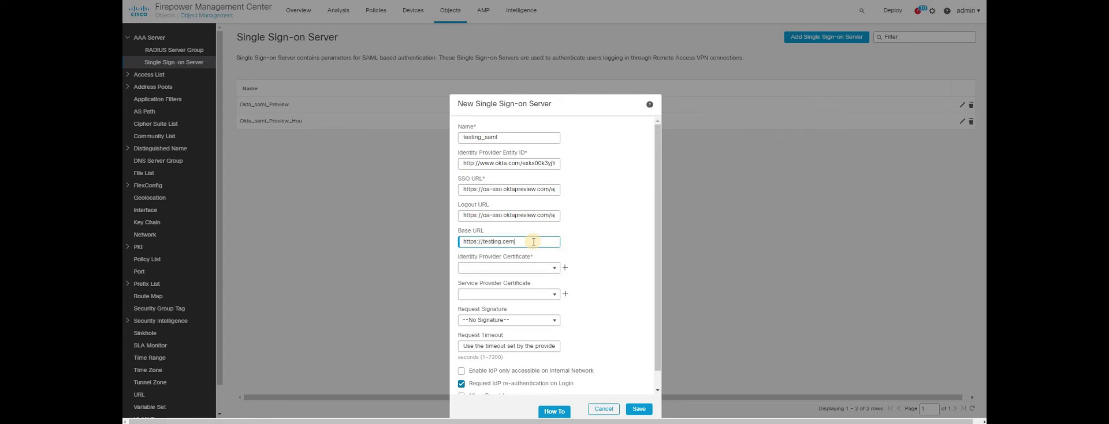
pyautogui.write('etric.com')
pyautogui.moveTo(547, 243); pyautogui.dragTo(484, 243)
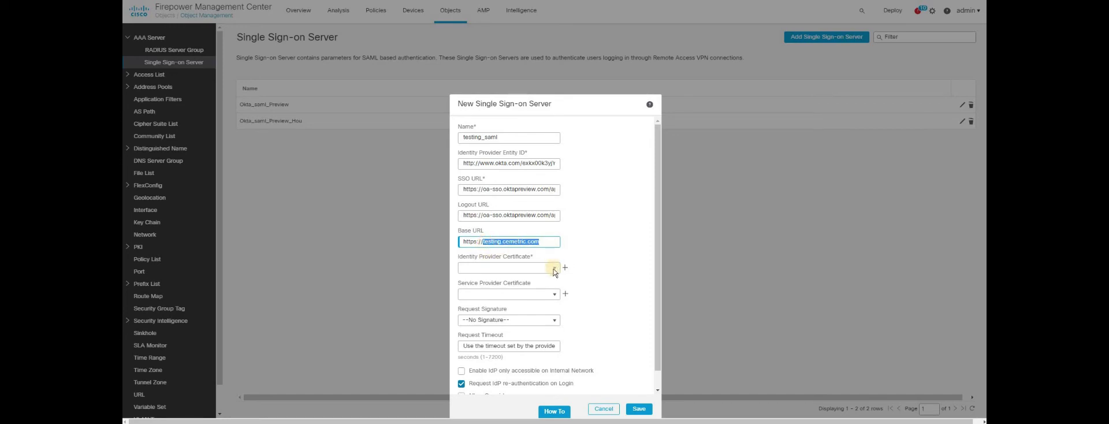
# - Assign "testing" as the identity provider certificate and HOU_FTD_SP_Cert as the service provider certificate, and save the single sign-on server
pyautogui.click(553, 269)
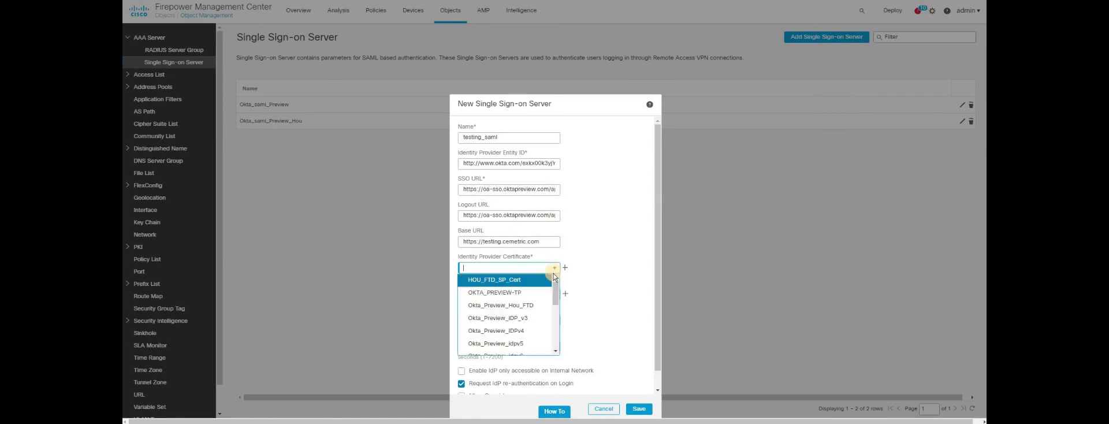
pyautogui.moveTo(558, 296); pyautogui.dragTo(559, 311)
pyautogui.click(471, 279)
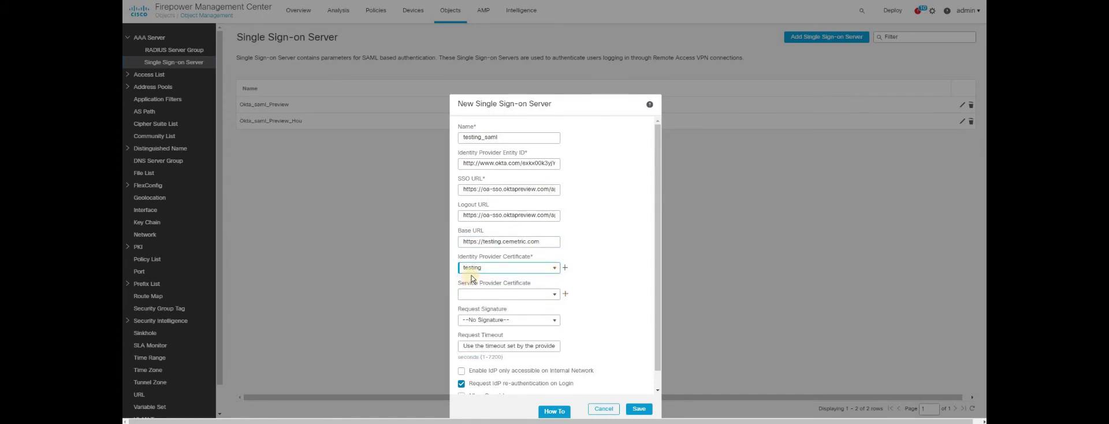
pyautogui.click(554, 294)
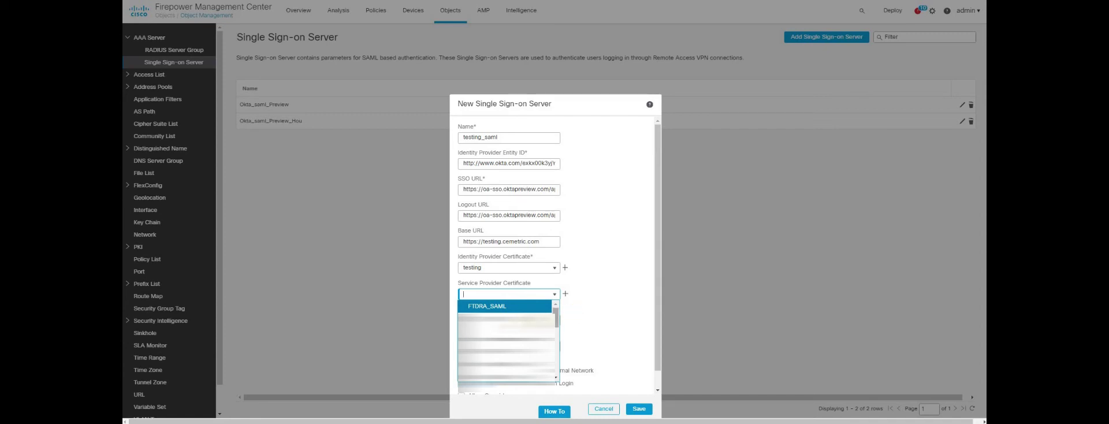
pyautogui.click(505, 319)
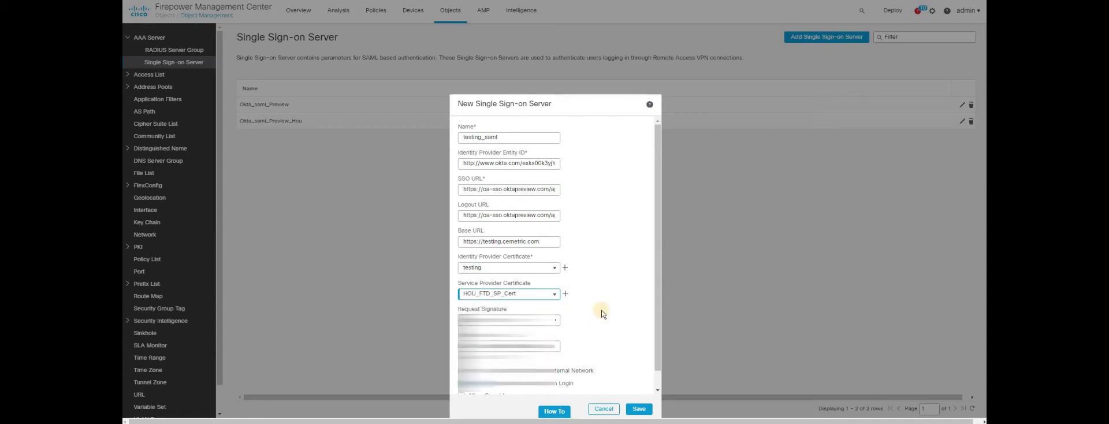
pyautogui.click(636, 411)
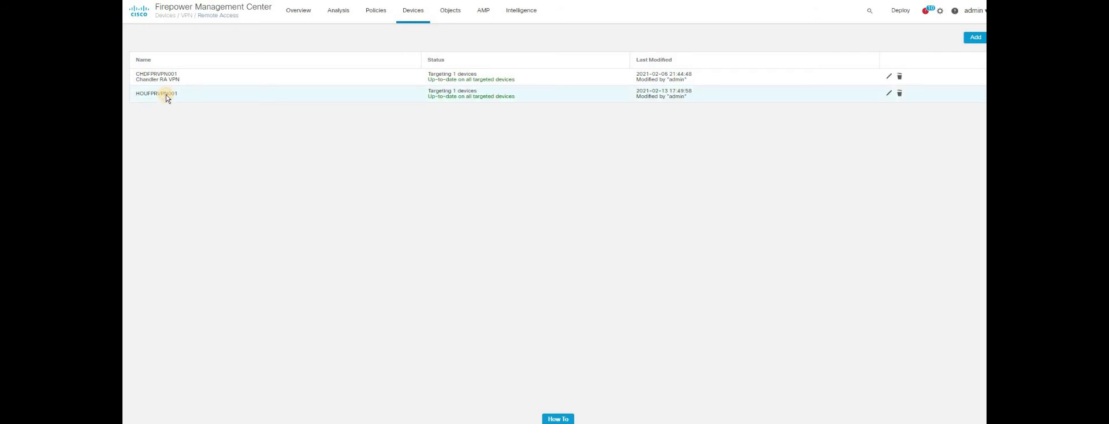
# - In the HOUFPRVPN001 remote access policy, set the HOMEOFFICE_ST connection profile's authentication server to testing_saml (SSO) and save the profile
pyautogui.click(165, 95)
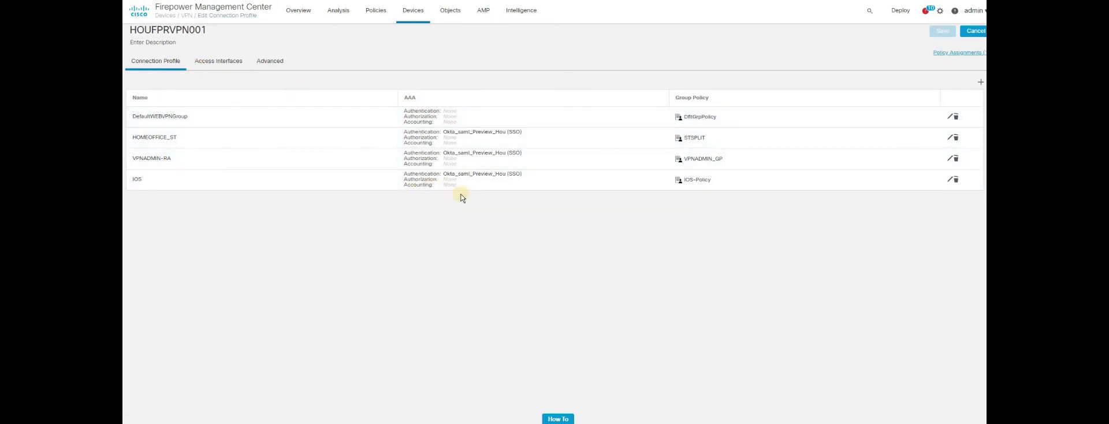
pyautogui.click(621, 139)
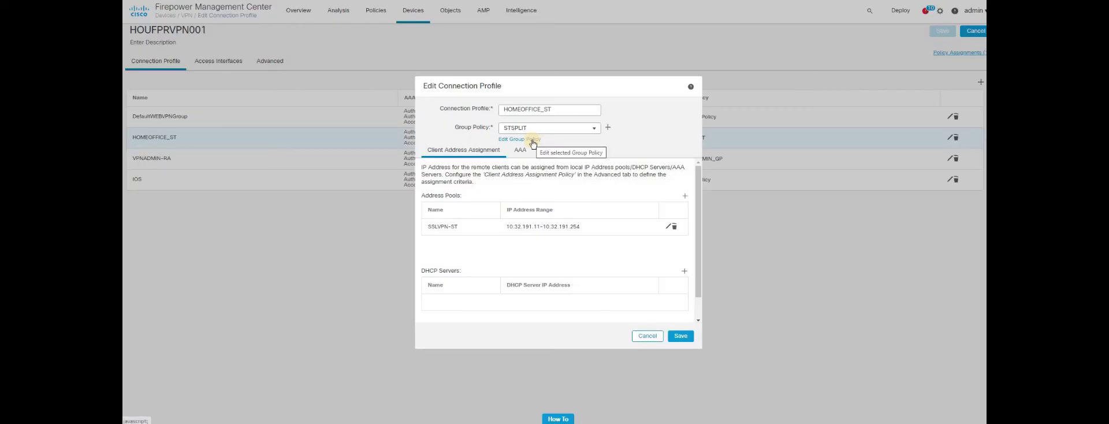
pyautogui.click(520, 149)
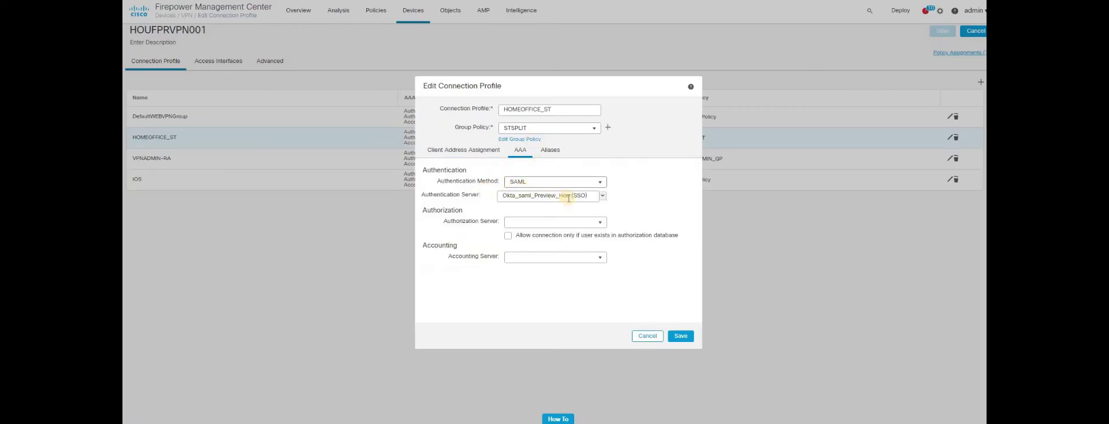
pyautogui.click(602, 196)
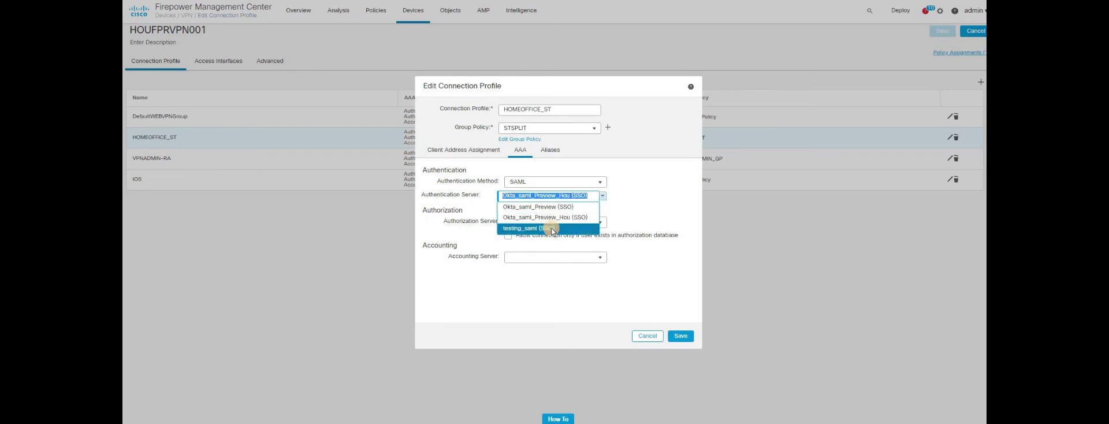
pyautogui.click(552, 229)
pyautogui.click(680, 336)
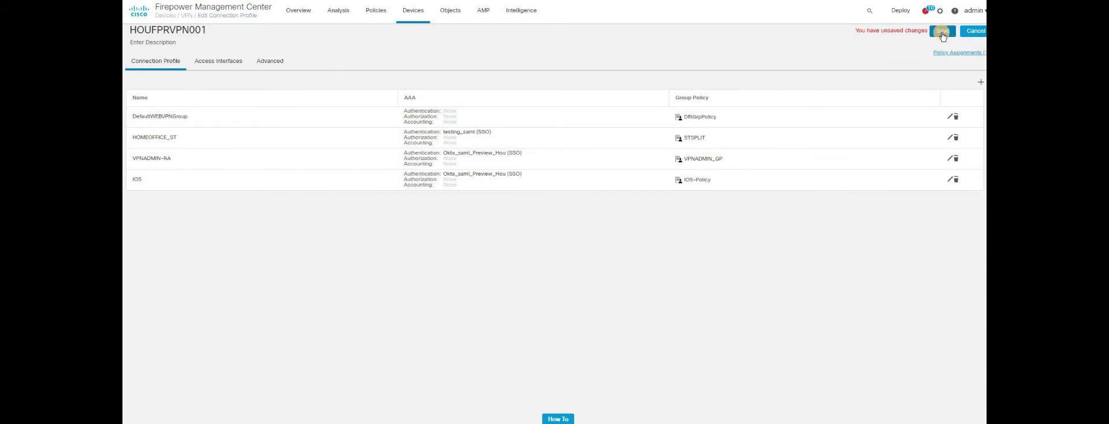
# - Save the HOUFPRVPN001 policy changes and open the Deployment page
pyautogui.click(942, 32)
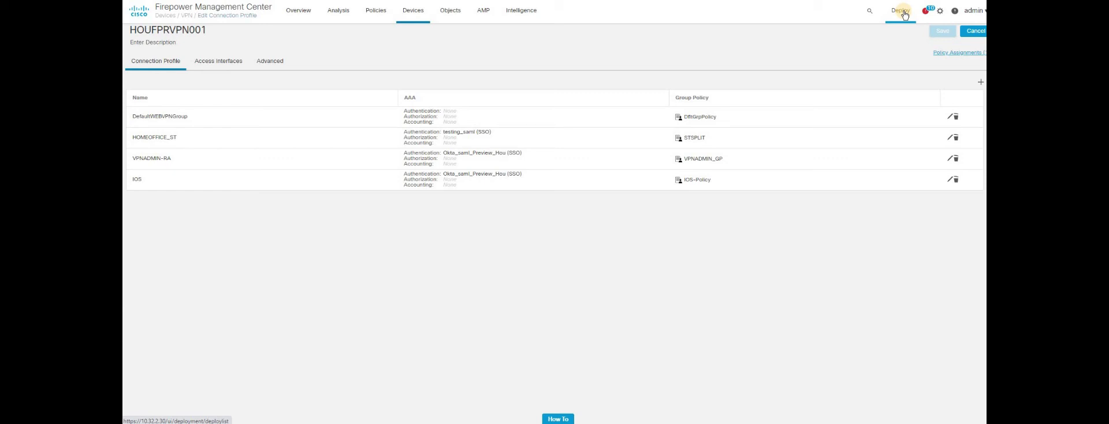
pyautogui.click(905, 15)
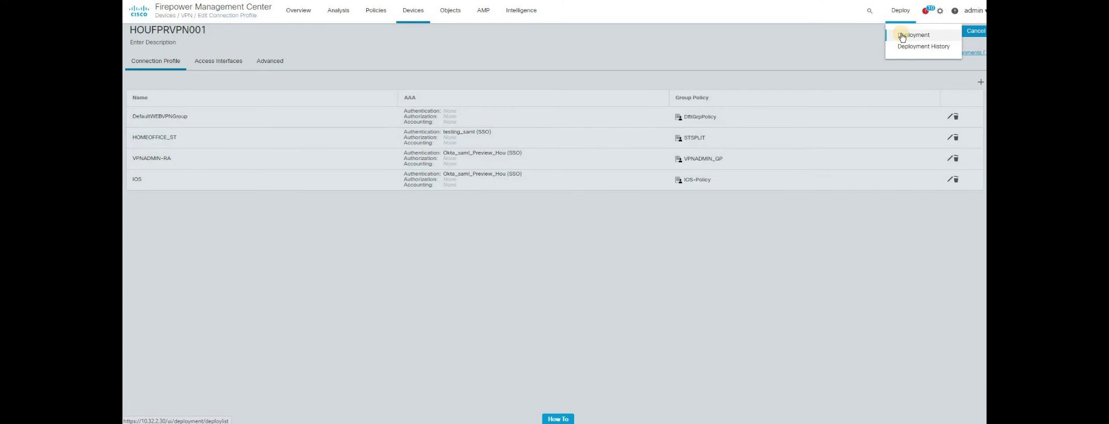
pyautogui.click(903, 36)
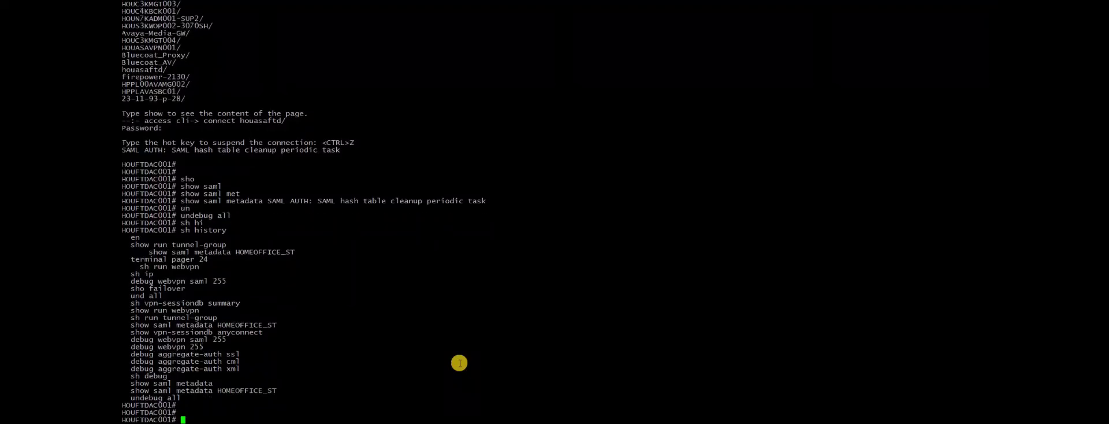
# - In the HOUFTDAC001 terminal session, run show saml metadata HOMEOFFICE_ST to display the service provider metadata
pyautogui.write('sho')
pyautogui.press('Tab')
pyautogui.write('sam')
pyautogui.press('Tab')
pyautogui.write('met')
pyautogui.press('Tab')
pyautogui.write('HOMEOFFICE_')
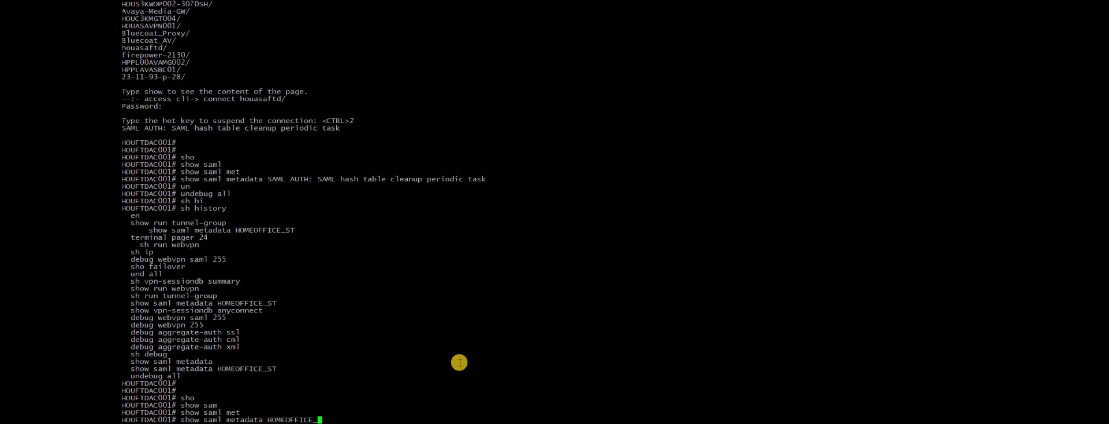
pyautogui.write('ST')
pyautogui.press('Return')
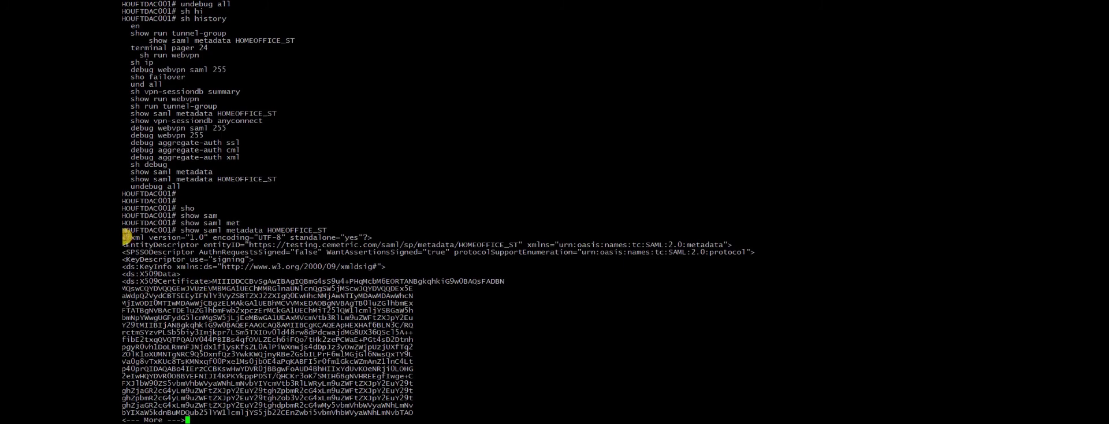
# - Page through the SAML metadata to its end and select the AssertionConsumerService location URL for HOMEOFFICE_ST
pyautogui.moveTo(126, 237); pyautogui.dragTo(312, 316)
pyautogui.press('space')
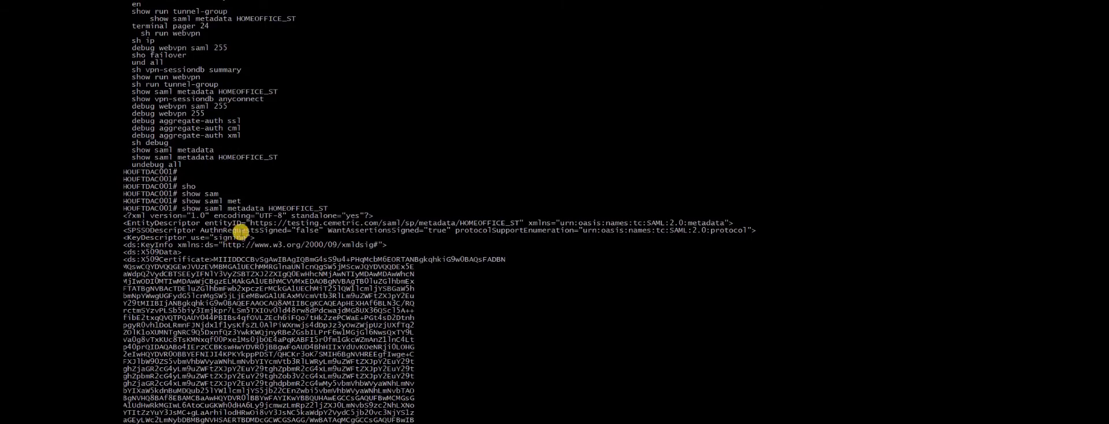
pyautogui.scroll(-10, 237, 242)
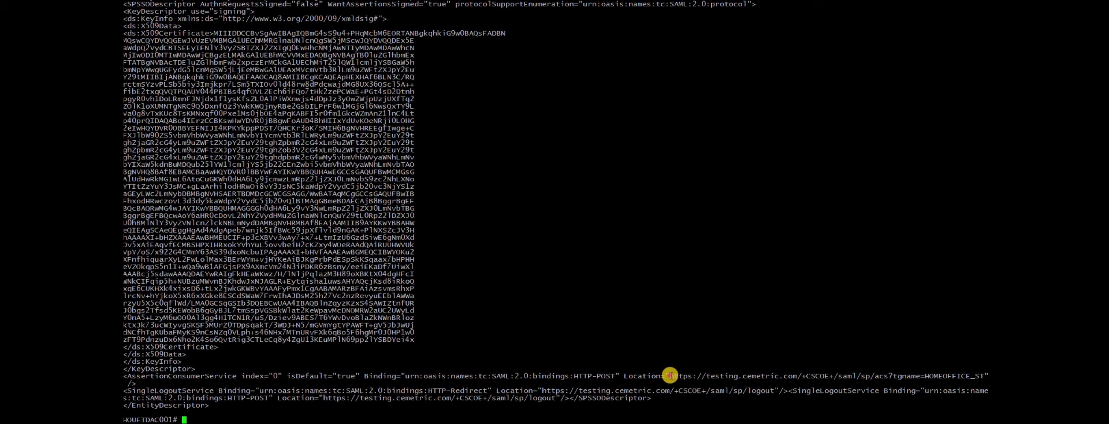
pyautogui.moveTo(670, 376); pyautogui.dragTo(979, 376)
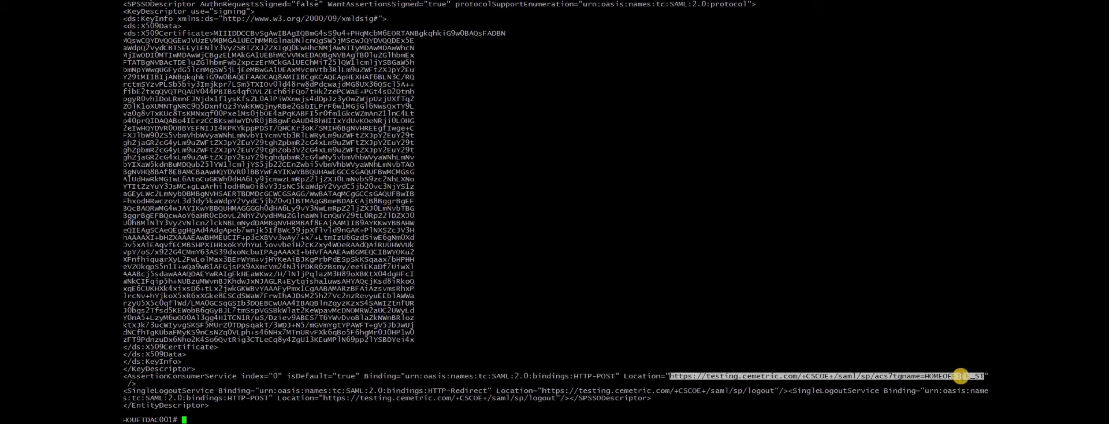